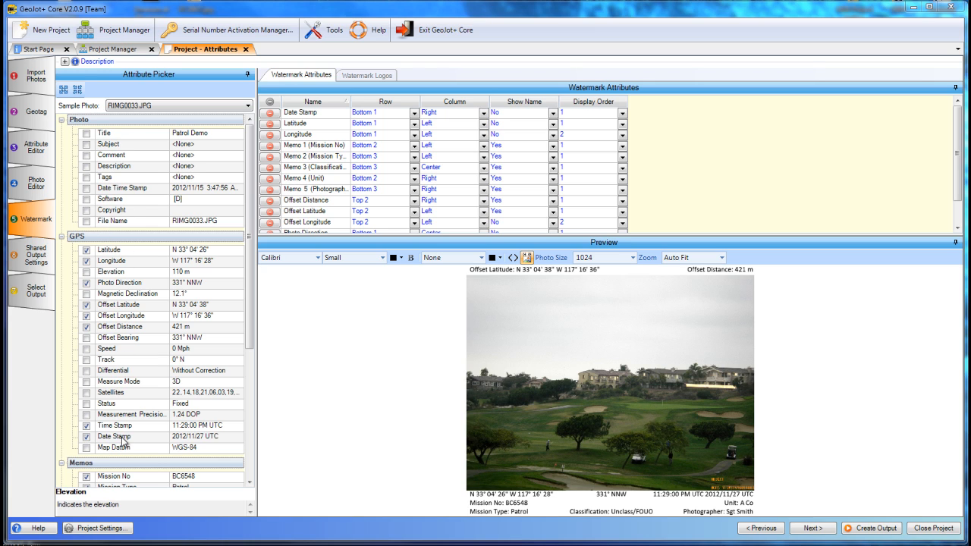
Add the File Name and Elevation attributes of the sample photo to the watermark.
{"action": "left_click_drag", "start_coordinate": [253, 253], "coordinate": [267, 193]}
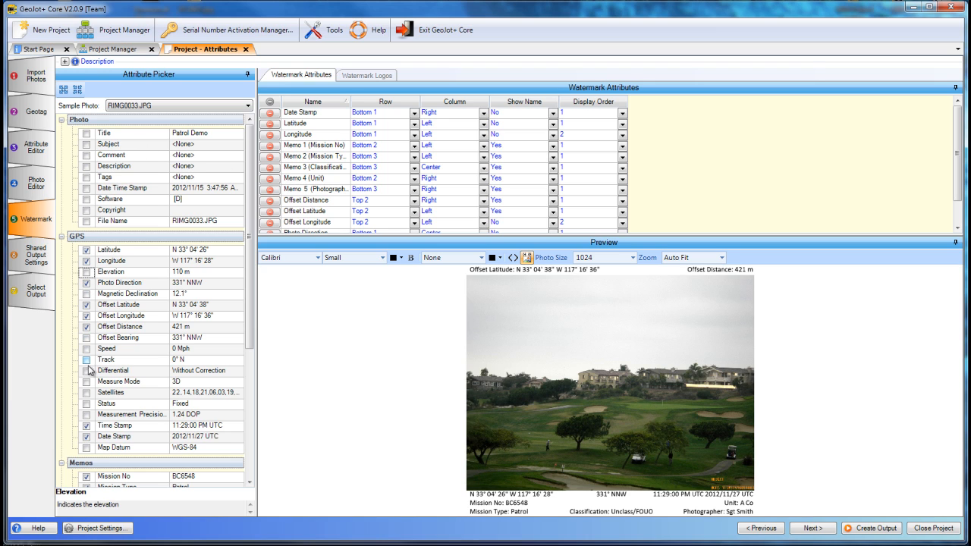
{"action": "scroll", "coordinate": [253, 236], "scroll_direction": "down", "scroll_amount": 3}
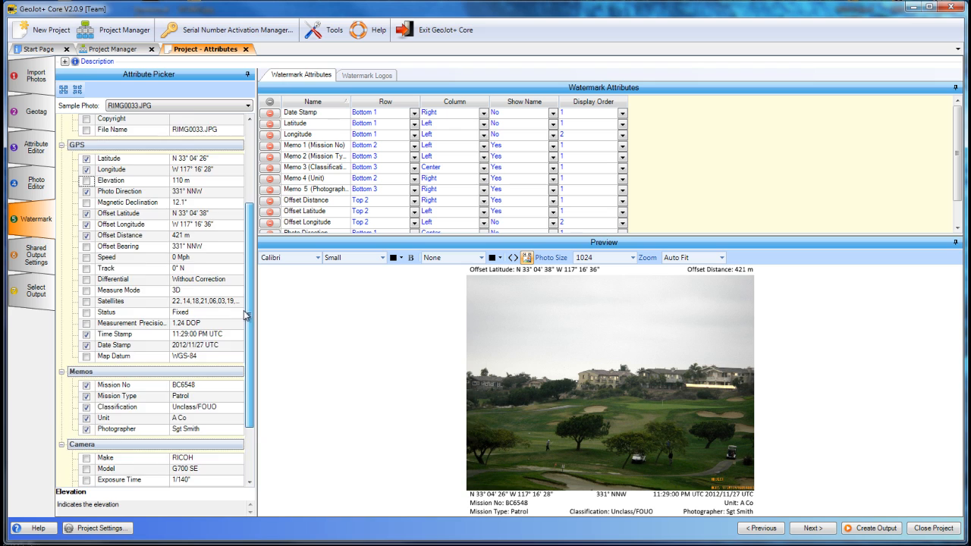
{"action": "scroll", "coordinate": [253, 236], "scroll_direction": "up", "scroll_amount": 3}
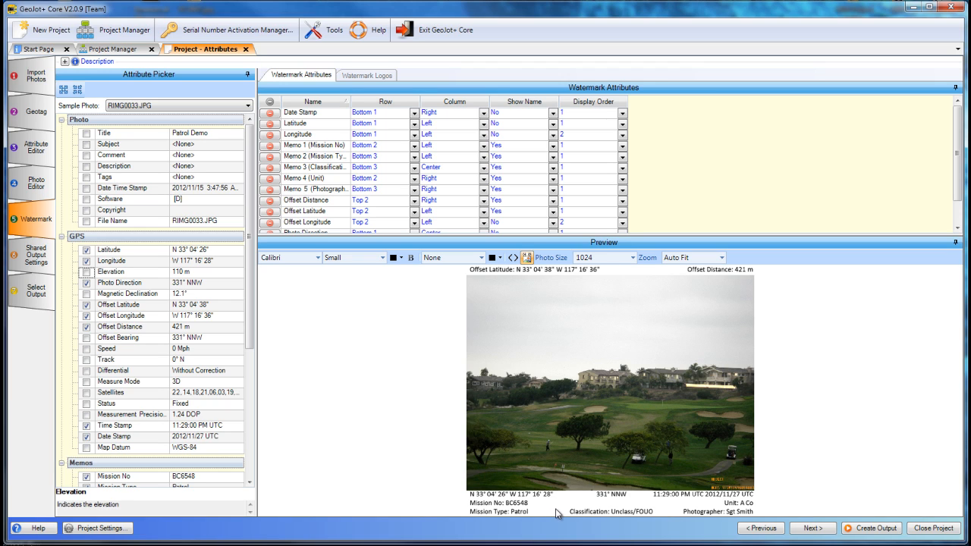
{"action": "left_click", "coordinate": [86, 222]}
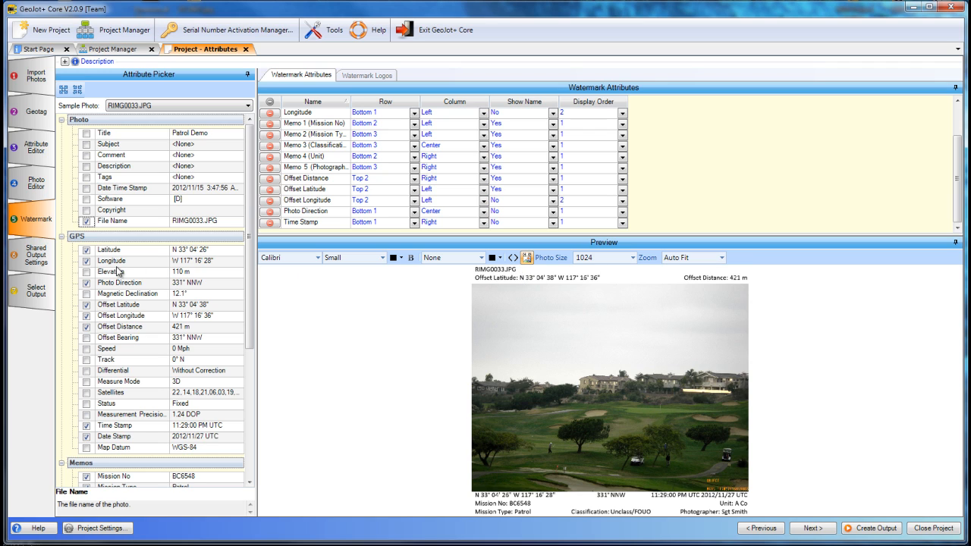
{"action": "left_click", "coordinate": [87, 273]}
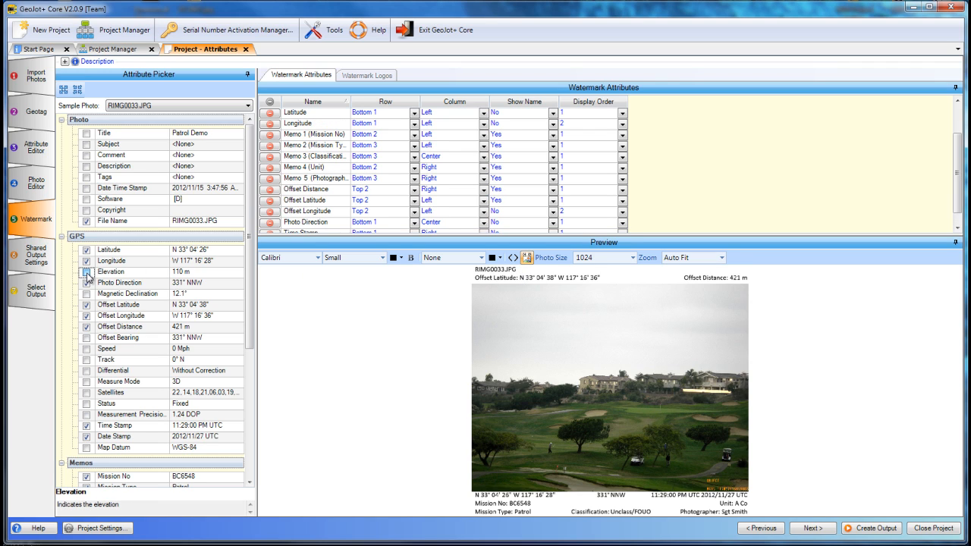
{"action": "left_click", "coordinate": [86, 272]}
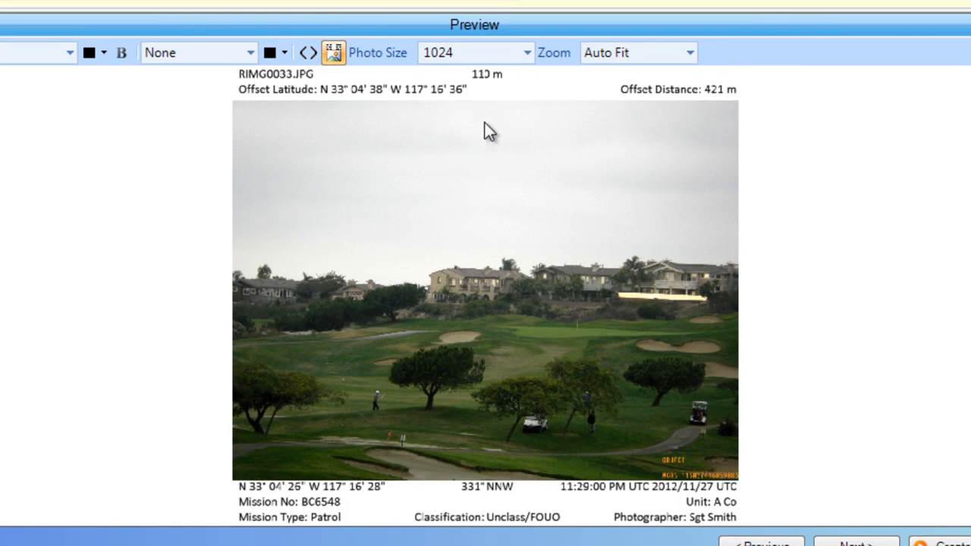
Compare the watermark preview with actual values and with place holders, leaving the place holders shown.
{"action": "left_click", "coordinate": [307, 53]}
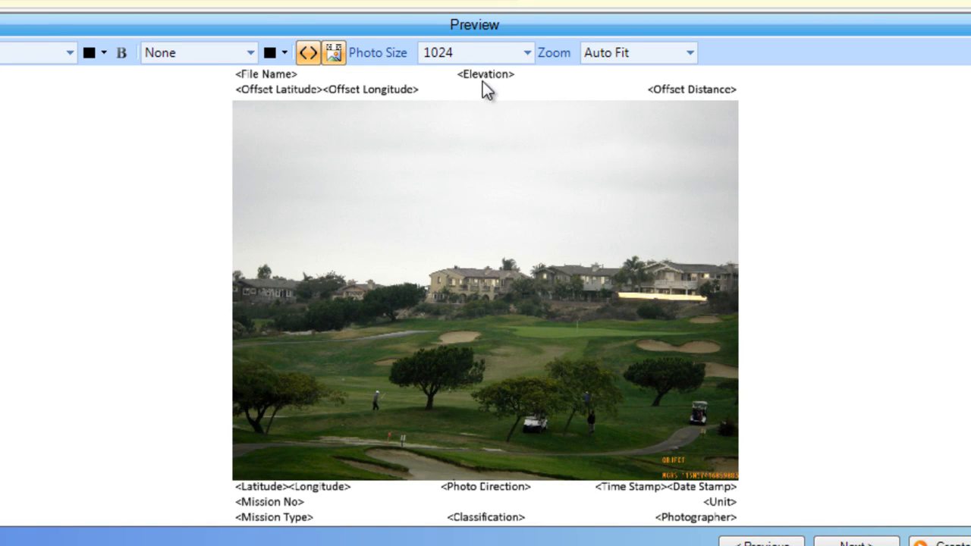
{"action": "left_click", "coordinate": [308, 55]}
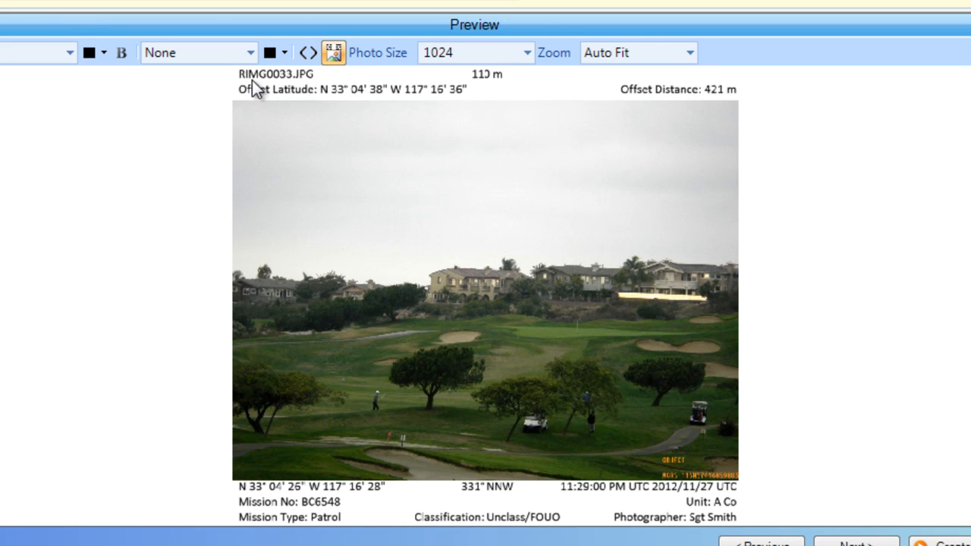
{"action": "left_click", "coordinate": [308, 53]}
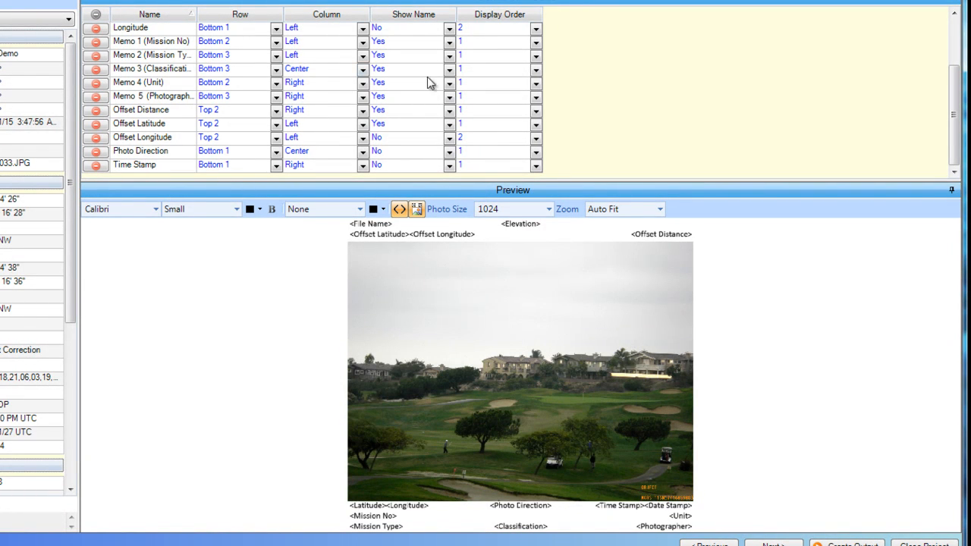
Try the File Name attribute in the Center column, set it to Right, and check its actual value in the preview.
{"action": "left_click_drag", "start_coordinate": [955, 97], "coordinate": [954, 46]}
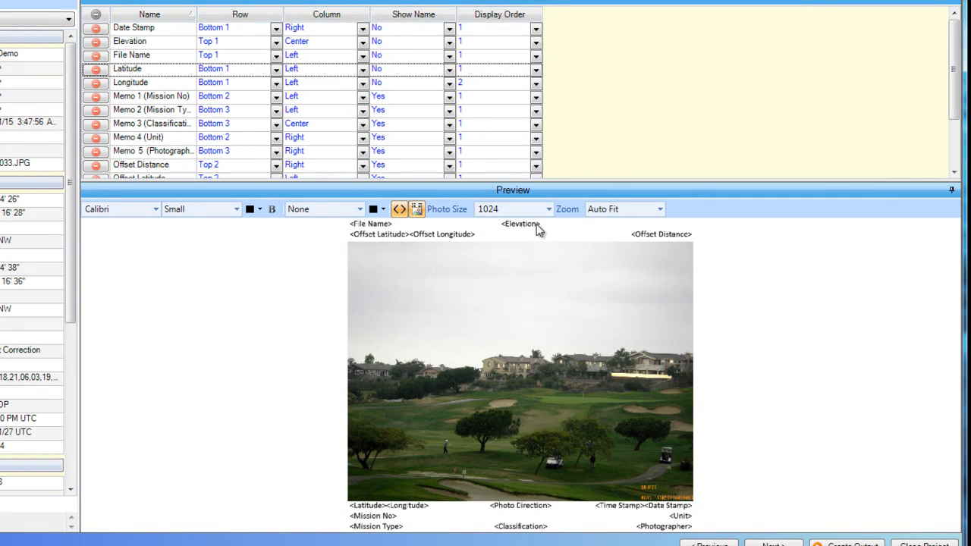
{"action": "left_click", "coordinate": [136, 60]}
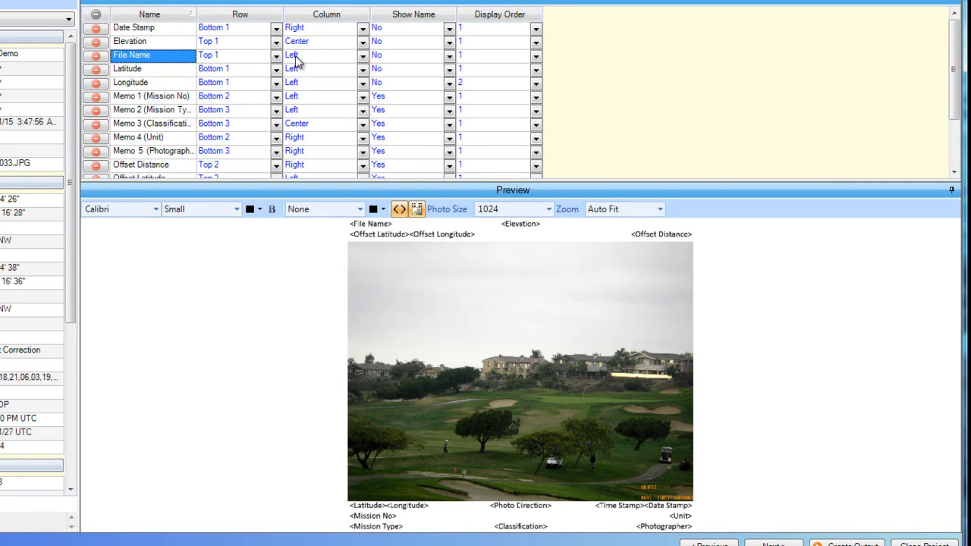
{"action": "left_click", "coordinate": [362, 56]}
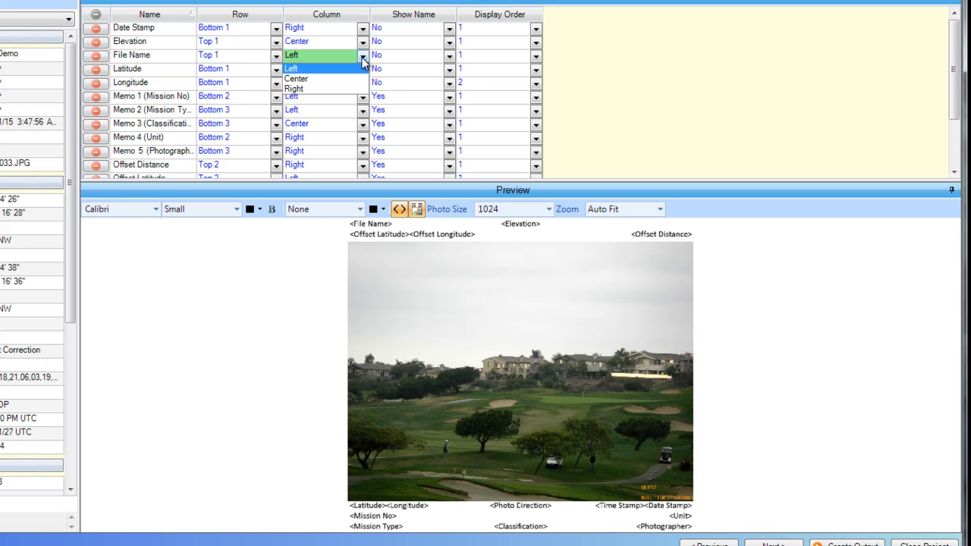
{"action": "left_click", "coordinate": [299, 80]}
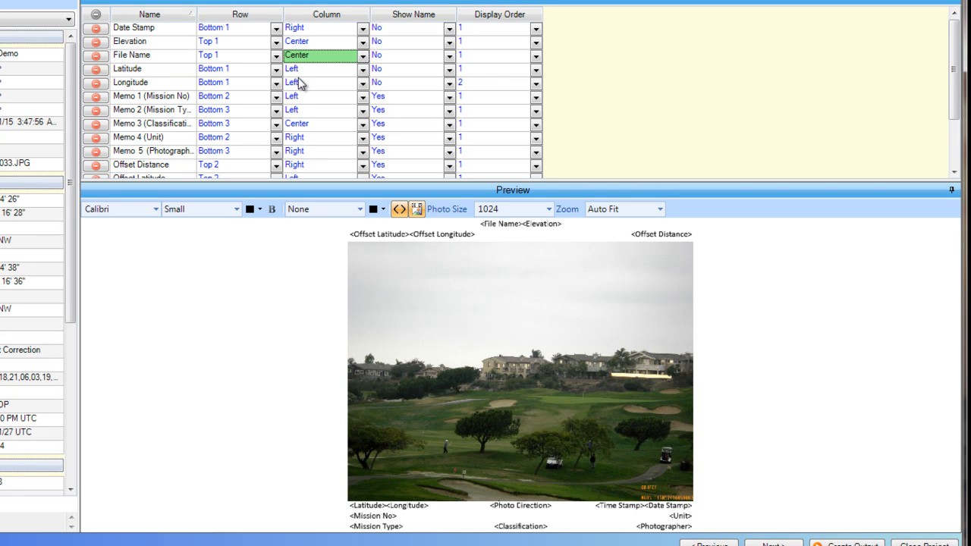
{"action": "left_click", "coordinate": [360, 58]}
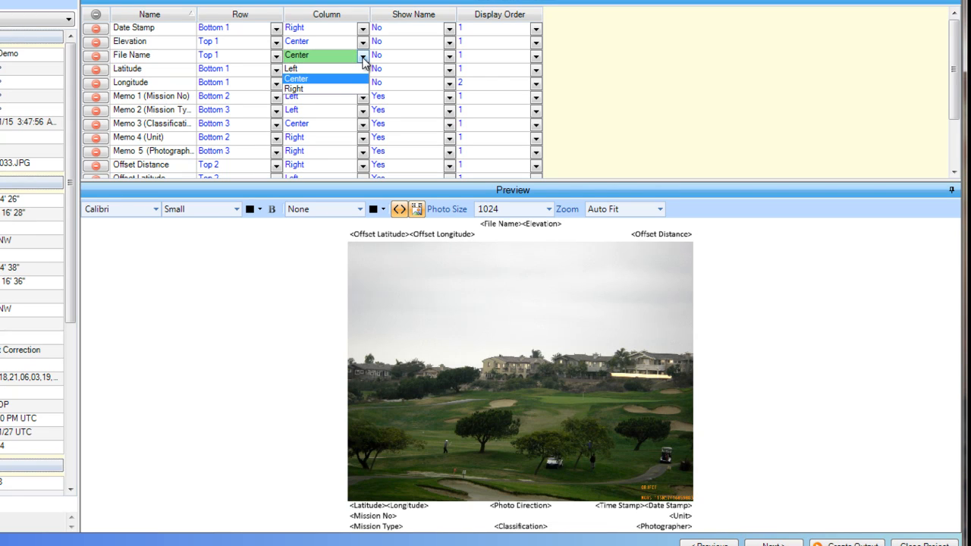
{"action": "left_click", "coordinate": [302, 89]}
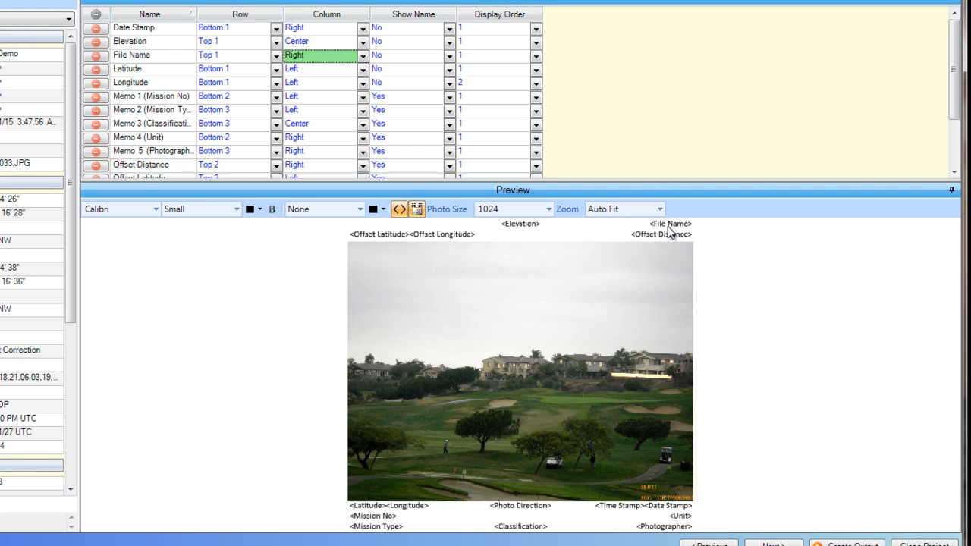
{"action": "left_click", "coordinate": [399, 208]}
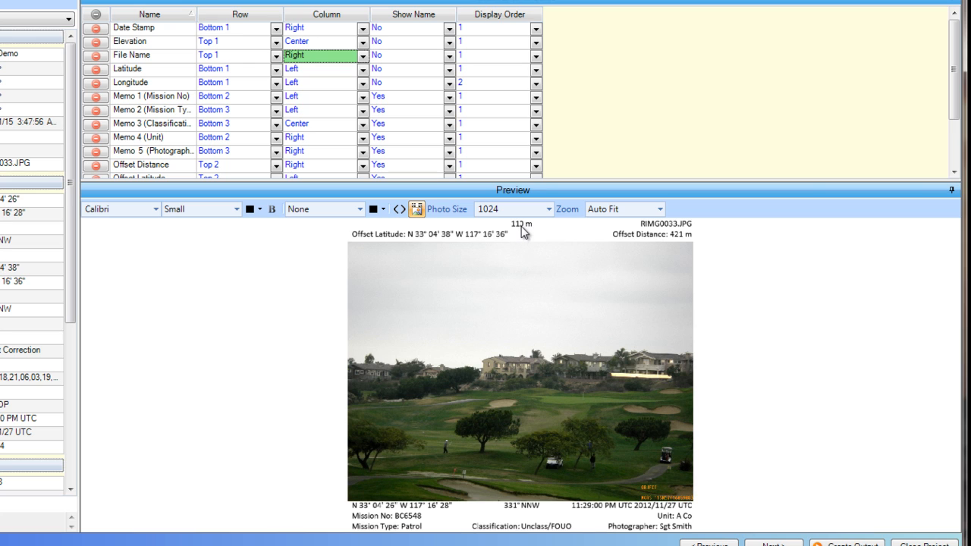
{"action": "left_click", "coordinate": [400, 210]}
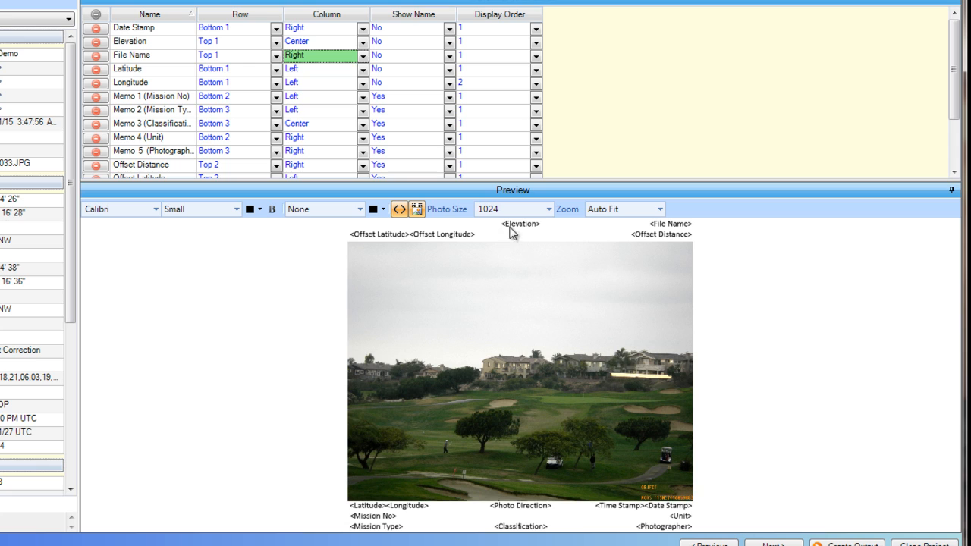
Place the Elevation attribute in row Bottom 2 with its name shown, and preview it with actual values.
{"action": "left_click", "coordinate": [132, 44]}
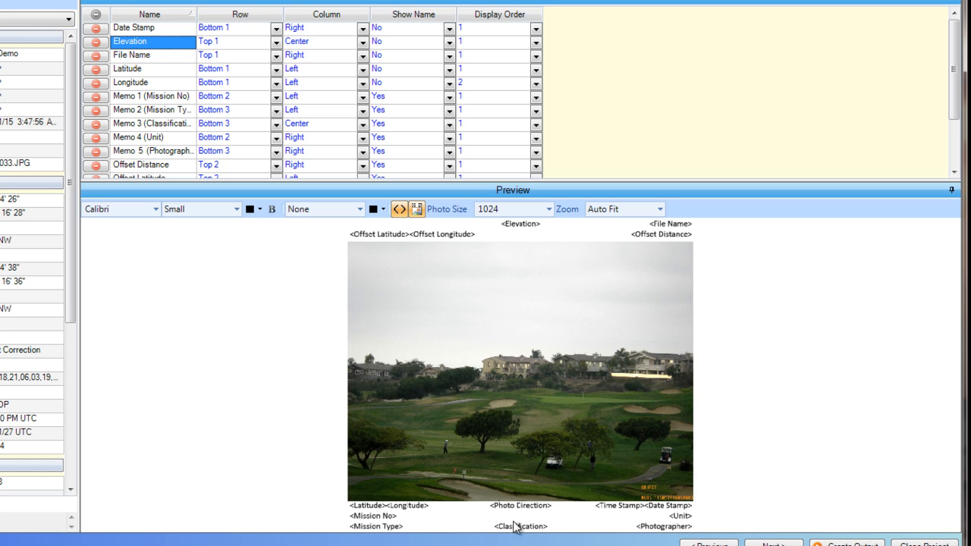
{"action": "left_click", "coordinate": [276, 42]}
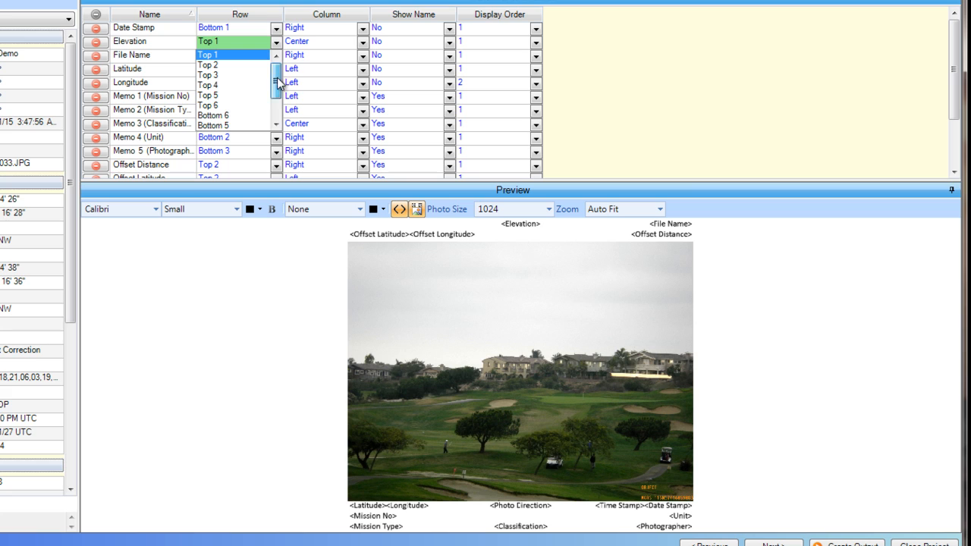
{"action": "left_click_drag", "start_coordinate": [277, 79], "coordinate": [276, 113]}
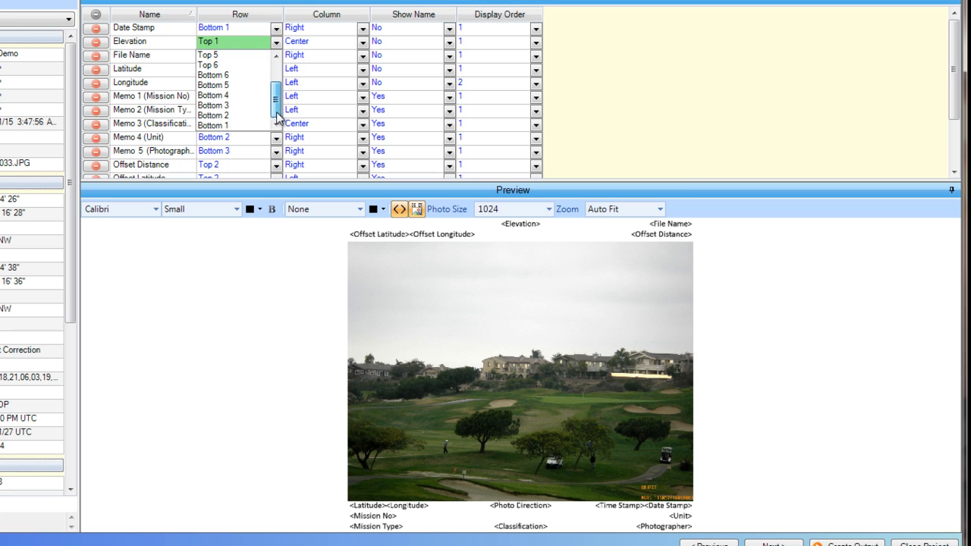
{"action": "left_click", "coordinate": [219, 117]}
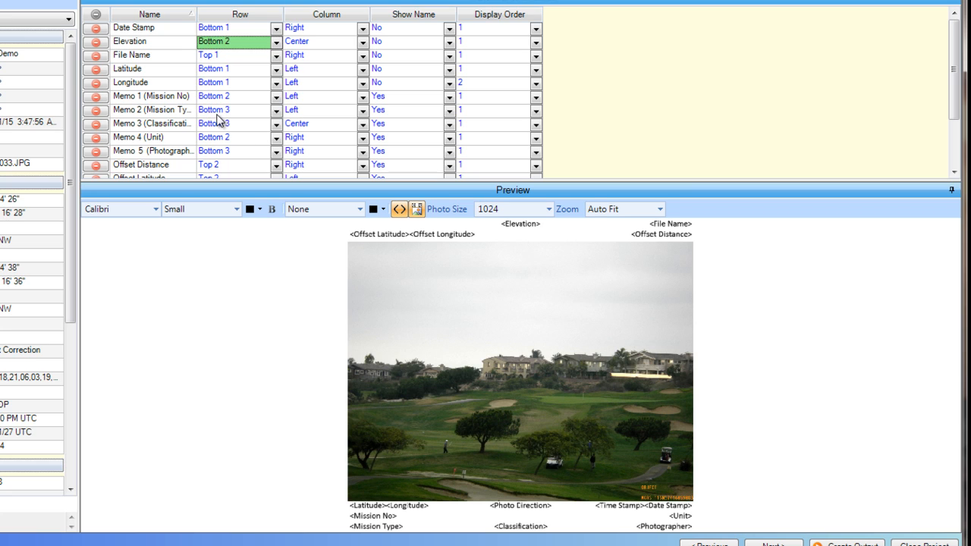
{"action": "left_click", "coordinate": [363, 42]}
{"action": "left_click", "coordinate": [362, 45]}
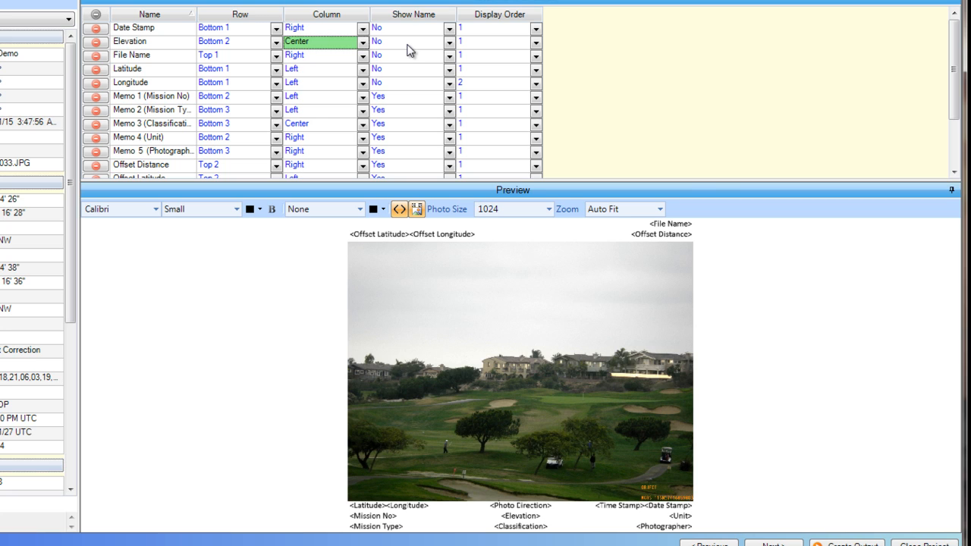
{"action": "left_click", "coordinate": [450, 42]}
{"action": "left_click", "coordinate": [378, 58]}
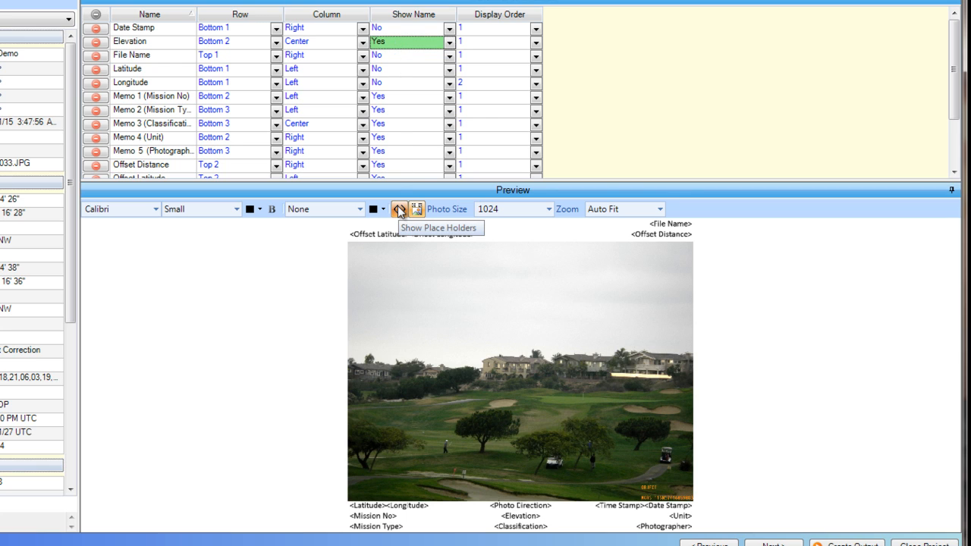
{"action": "left_click", "coordinate": [398, 208]}
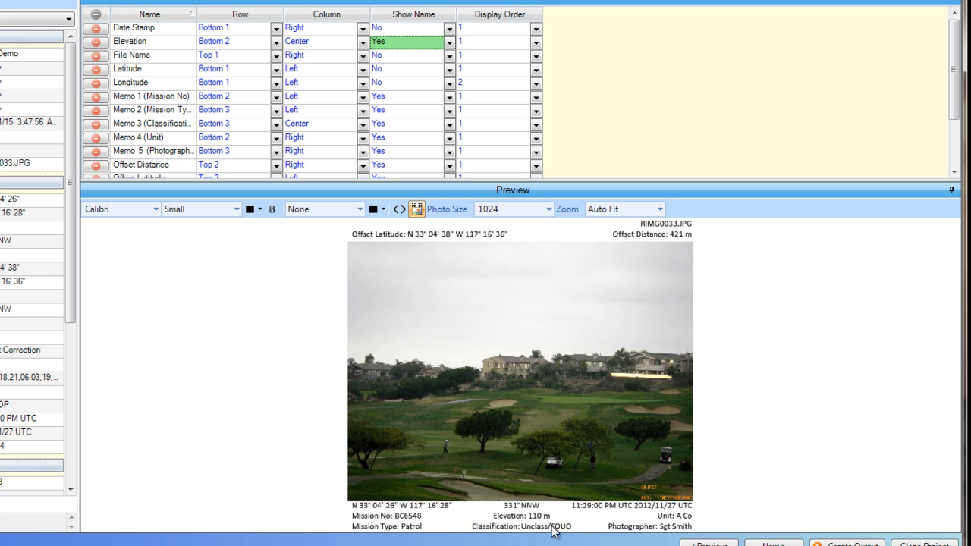
Overlay the watermark on the photo itself and make its text white and bold.
{"action": "left_click", "coordinate": [414, 209]}
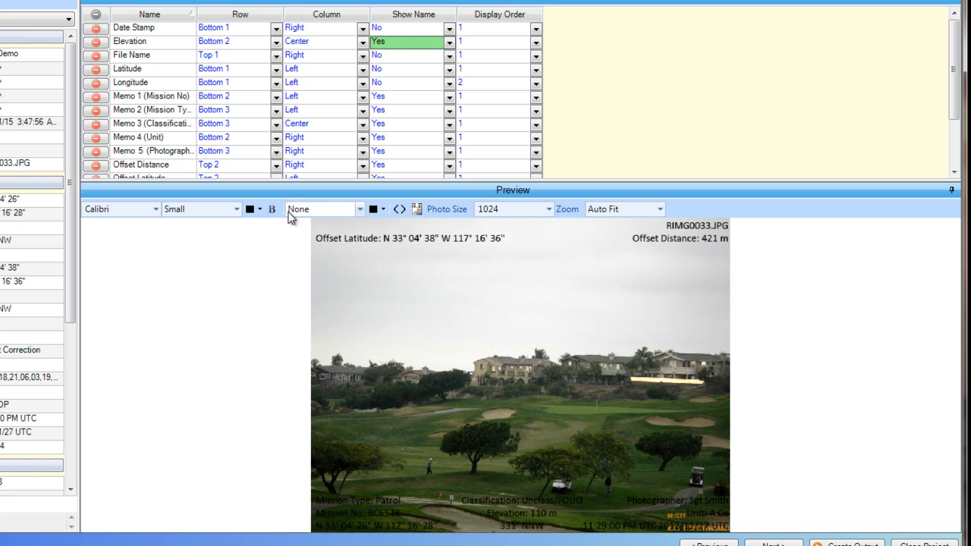
{"action": "left_click", "coordinate": [236, 210]}
{"action": "left_click", "coordinate": [238, 210]}
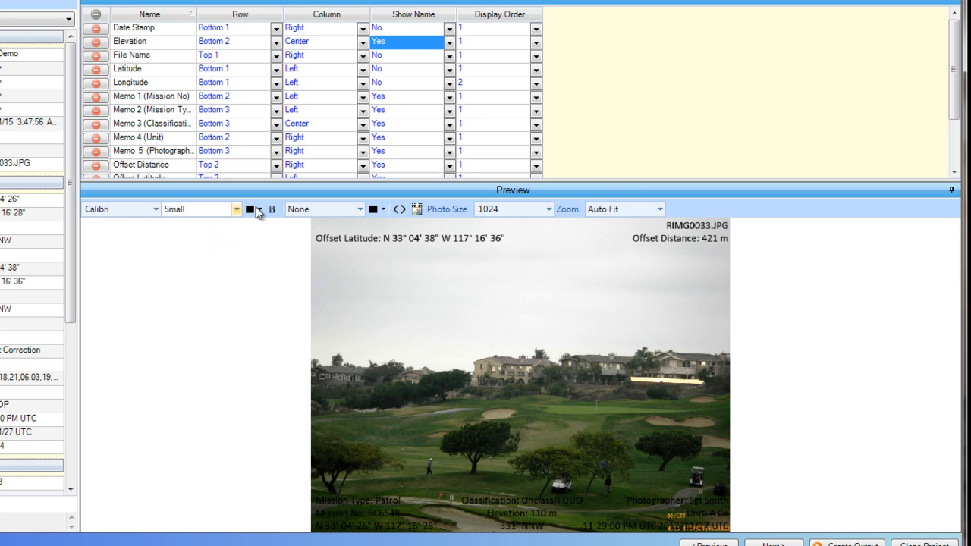
{"action": "left_click", "coordinate": [258, 210]}
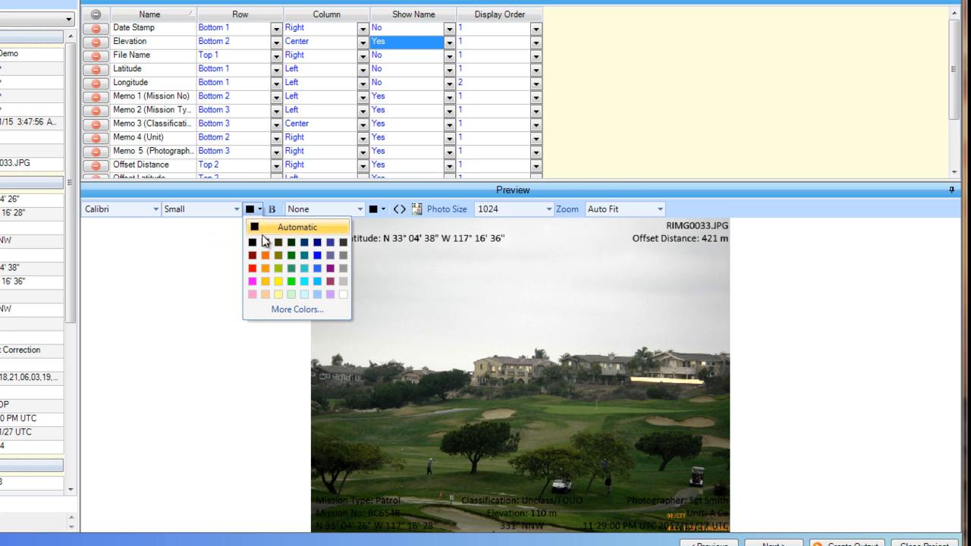
{"action": "left_click", "coordinate": [343, 294]}
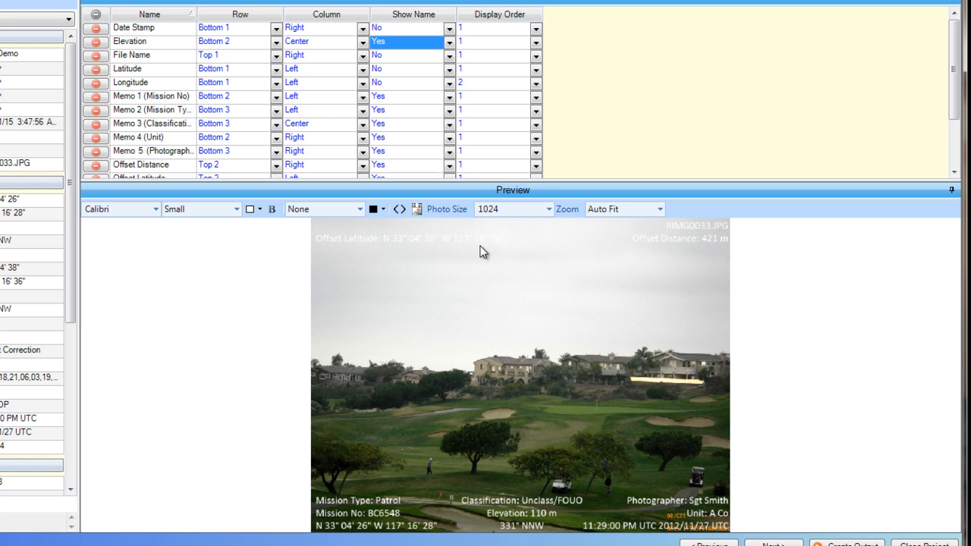
{"action": "left_click", "coordinate": [273, 210]}
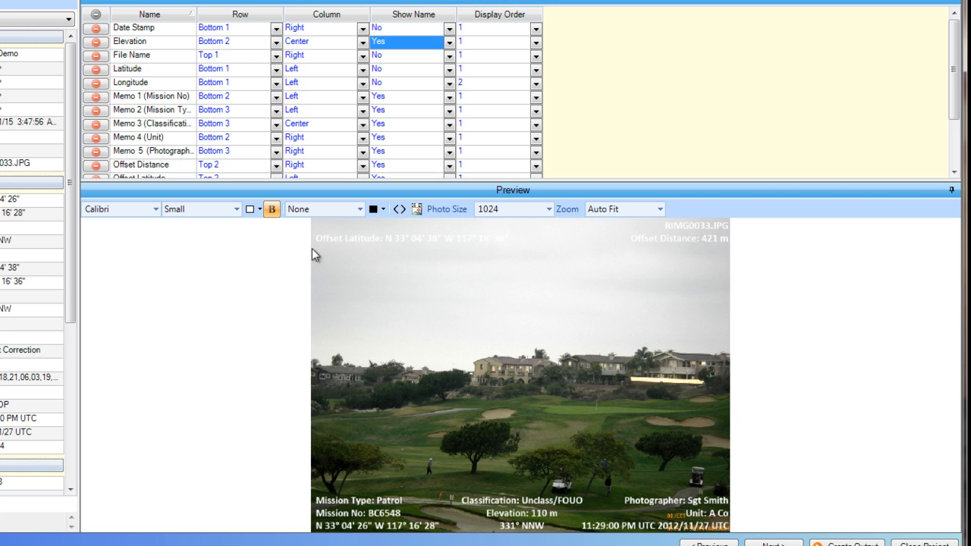
Try the Shadow effect on the watermark text and then apply Halo instead.
{"action": "left_click", "coordinate": [360, 210]}
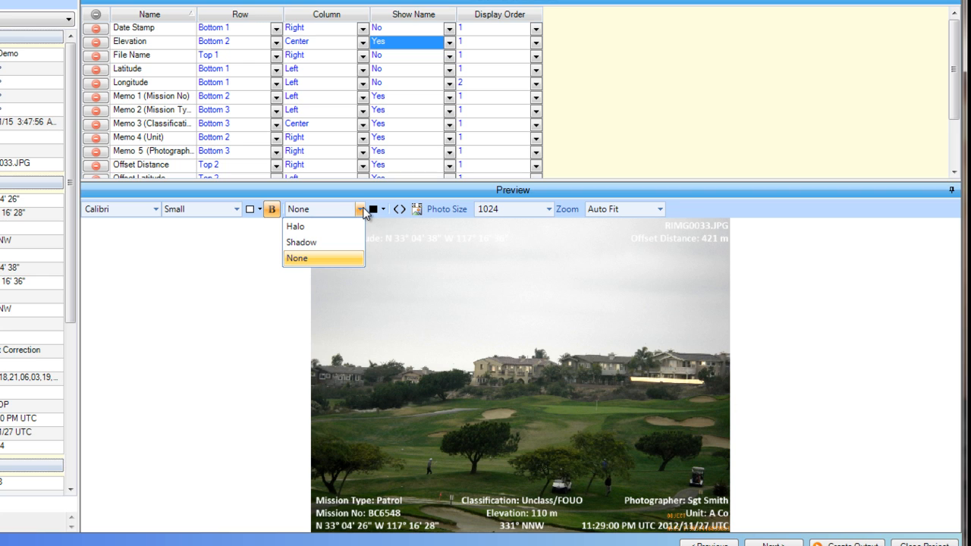
{"action": "left_click", "coordinate": [303, 243]}
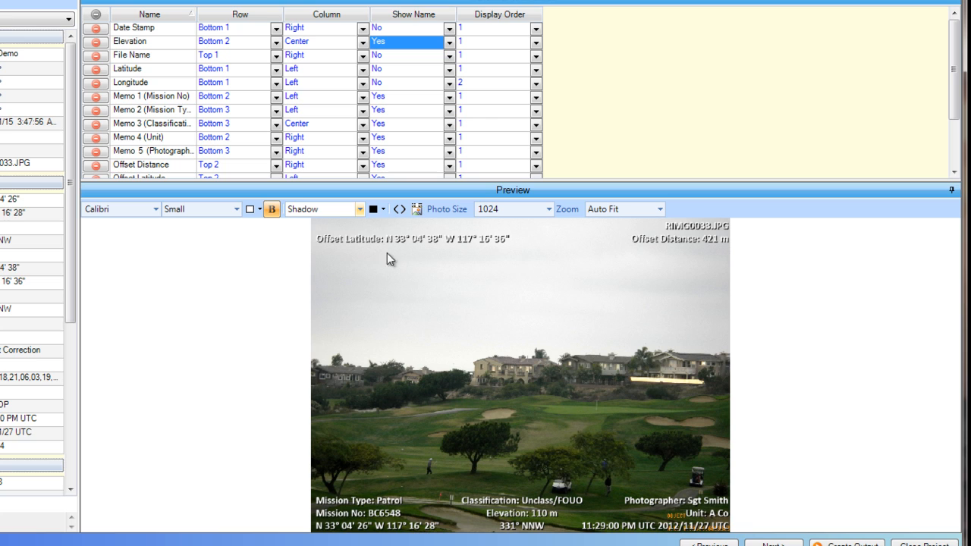
{"action": "left_click", "coordinate": [359, 210]}
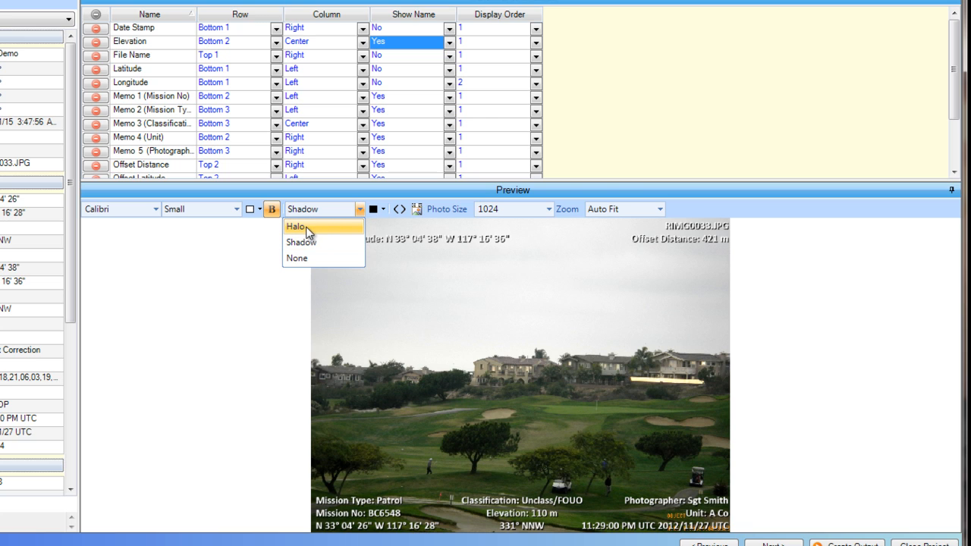
{"action": "left_click", "coordinate": [214, 348]}
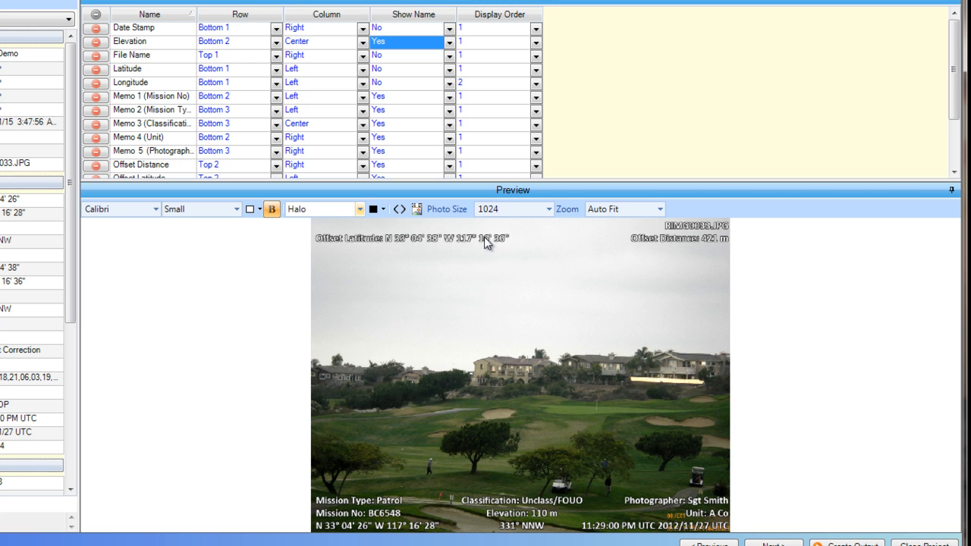
Review the output photo size choices, inspect the watermark preview at 50% and 100% zoom, and return it to Auto Fit.
{"action": "left_click", "coordinate": [550, 209]}
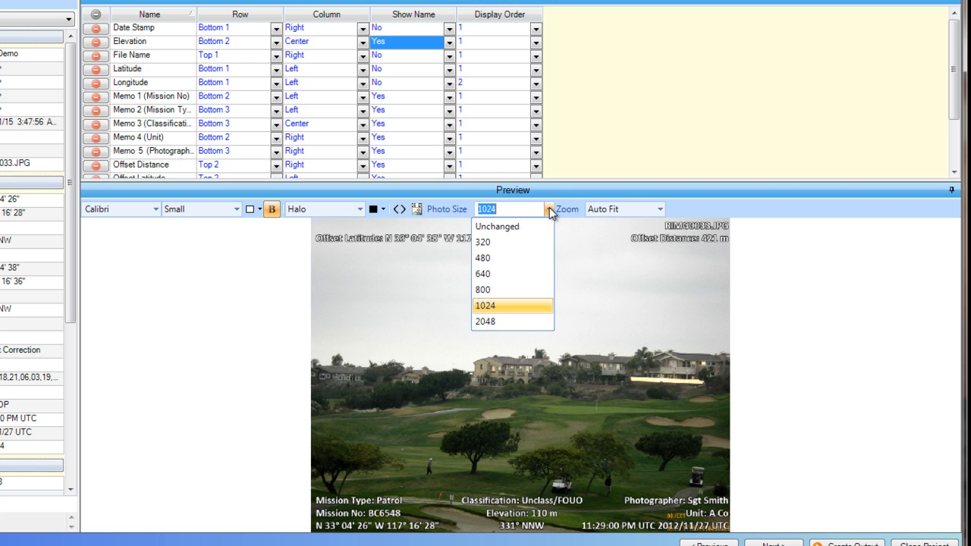
{"action": "left_click", "coordinate": [549, 209]}
{"action": "left_click", "coordinate": [660, 209]}
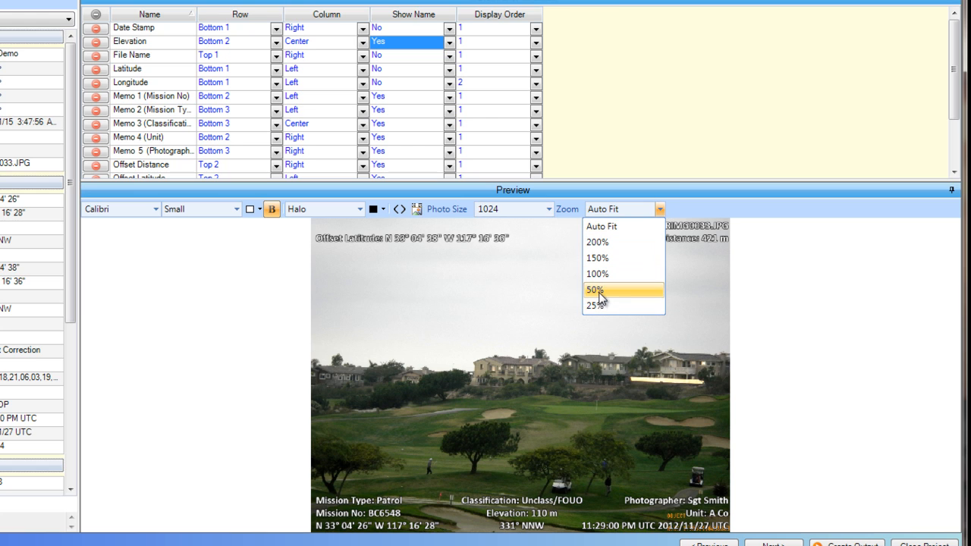
{"action": "left_click", "coordinate": [600, 291]}
{"action": "left_click", "coordinate": [659, 210]}
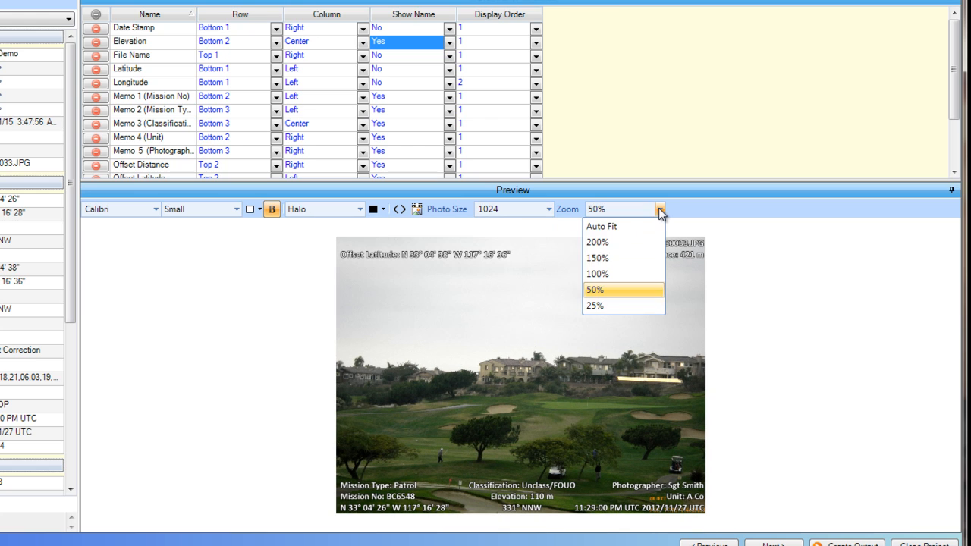
{"action": "left_click", "coordinate": [614, 275]}
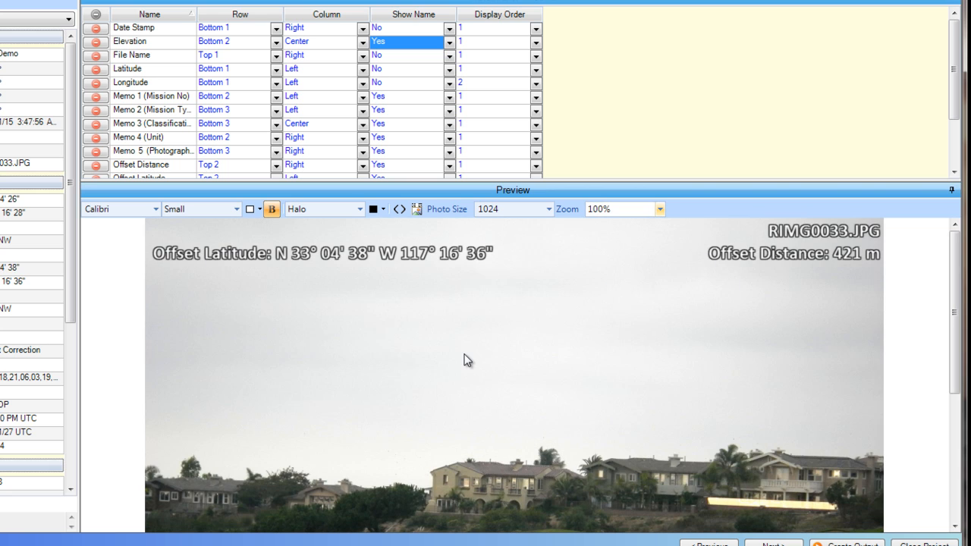
{"action": "scroll", "coordinate": [957, 337], "scroll_direction": "down", "scroll_amount": 2}
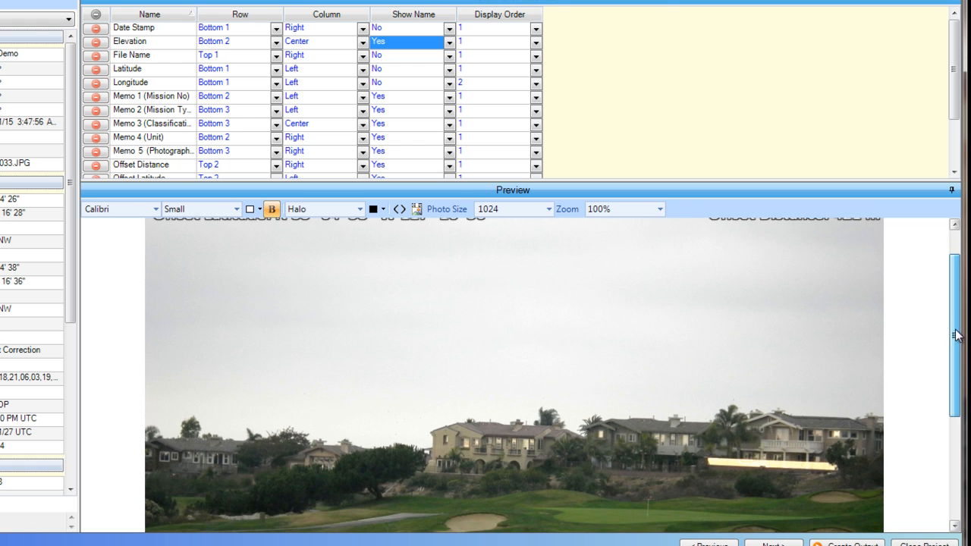
{"action": "left_click_drag", "start_coordinate": [956, 336], "coordinate": [956, 281]}
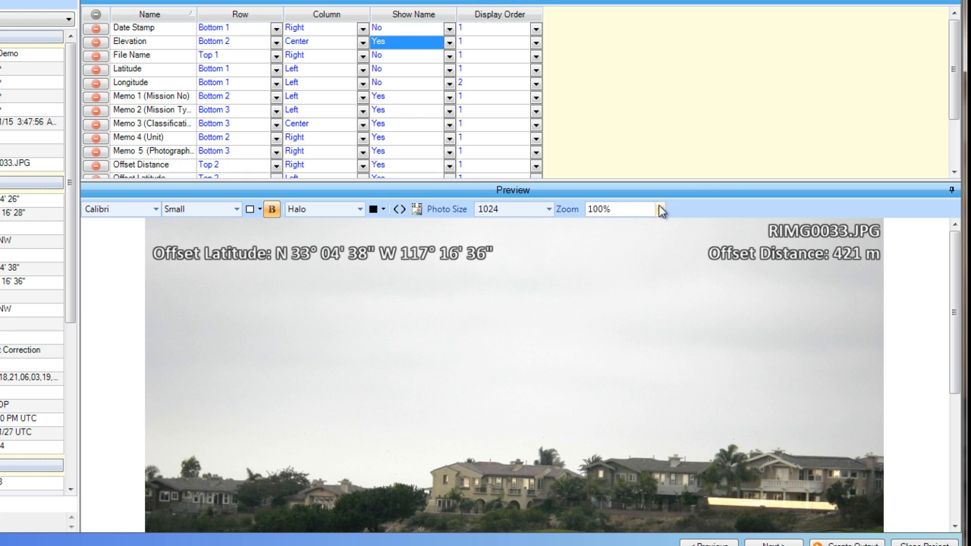
{"action": "left_click", "coordinate": [660, 211]}
{"action": "left_click", "coordinate": [604, 226]}
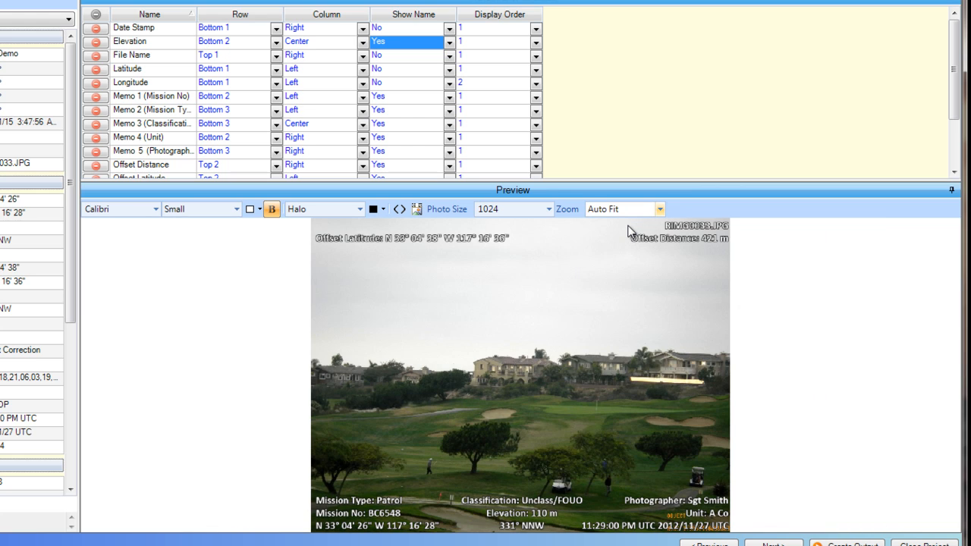
Place the watermark outside the photo and make its text black.
{"action": "left_click", "coordinate": [418, 207]}
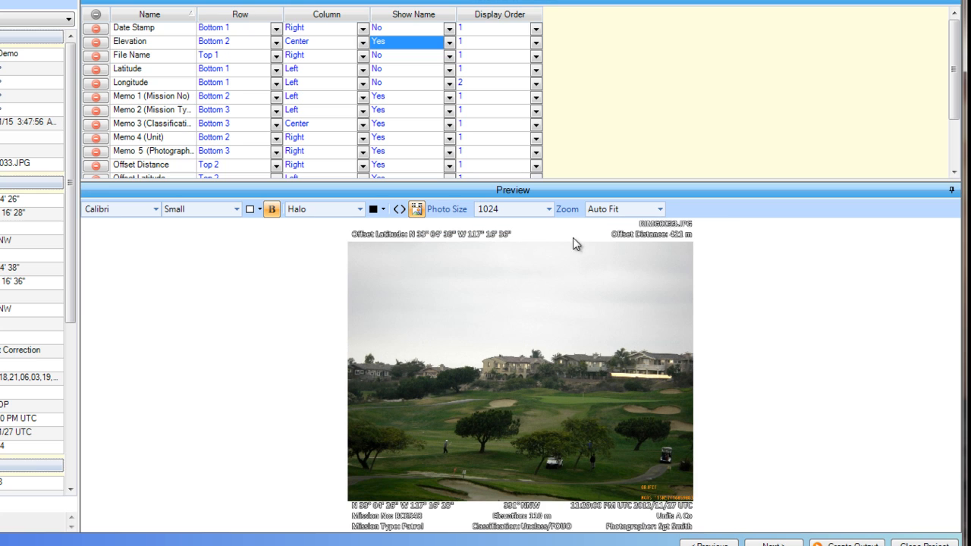
{"action": "left_click", "coordinate": [258, 208]}
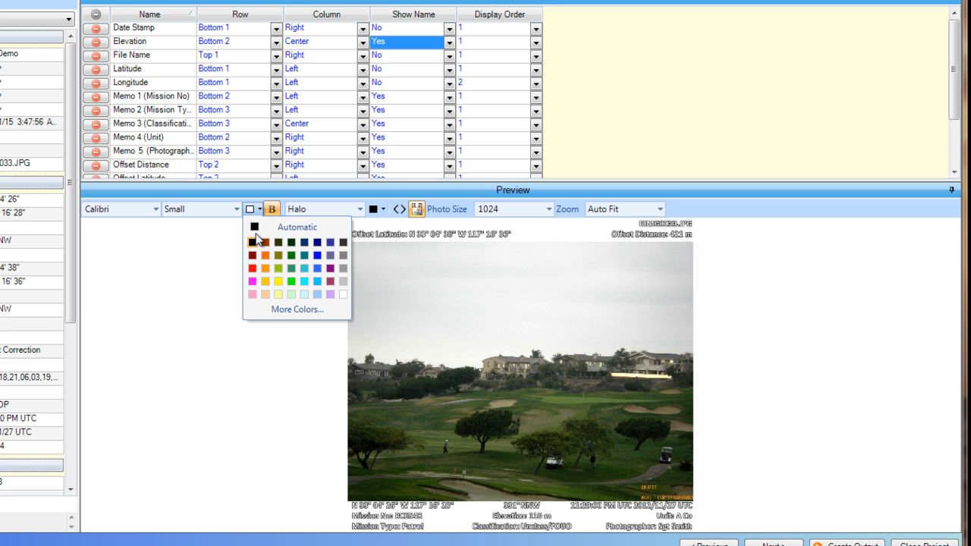
{"action": "left_click", "coordinate": [255, 227]}
Set the watermark text effect to None and remove the bold formatting.
{"action": "left_click", "coordinate": [360, 209]}
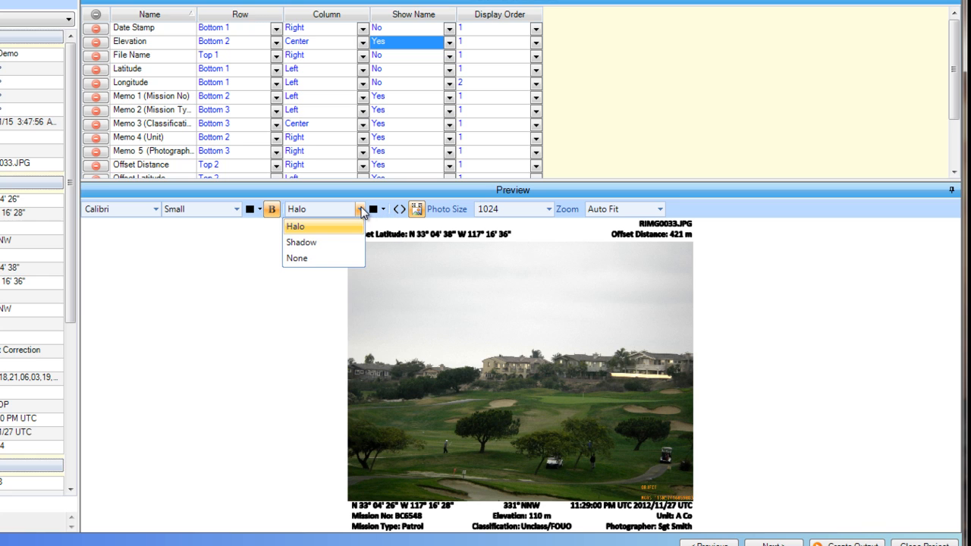
{"action": "left_click", "coordinate": [309, 260]}
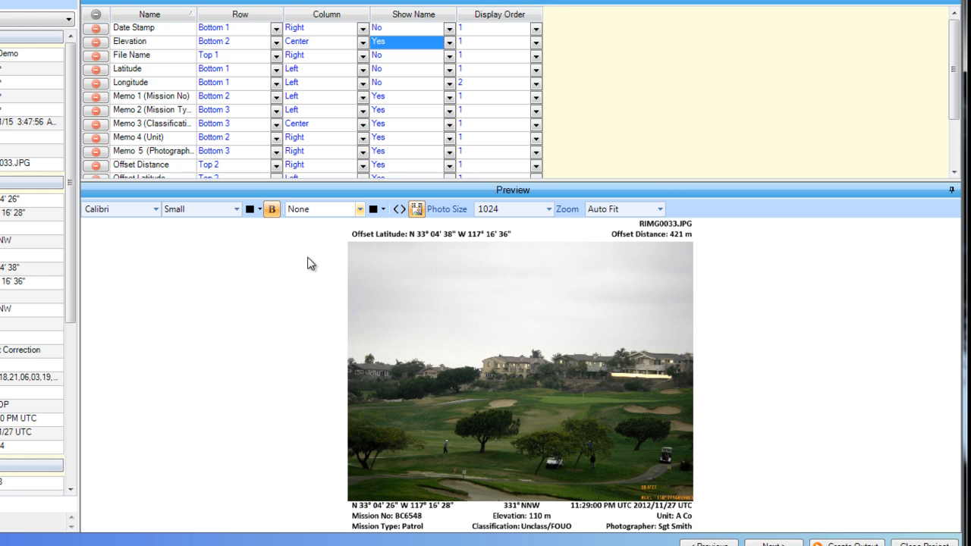
{"action": "left_click", "coordinate": [271, 208]}
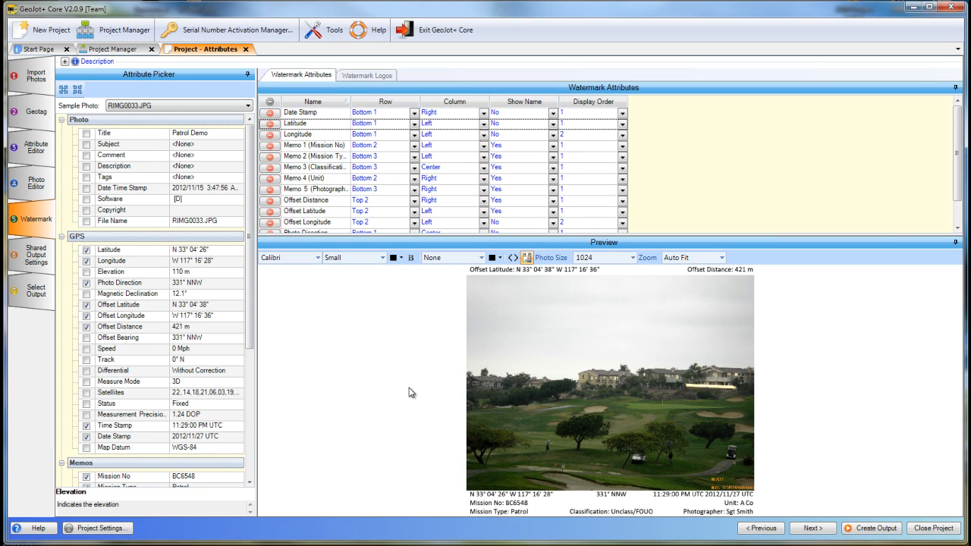
Import GTS-Black w Red arrow no back-2.png from the Sample folder as the first watermark logo.
{"action": "left_click", "coordinate": [369, 78]}
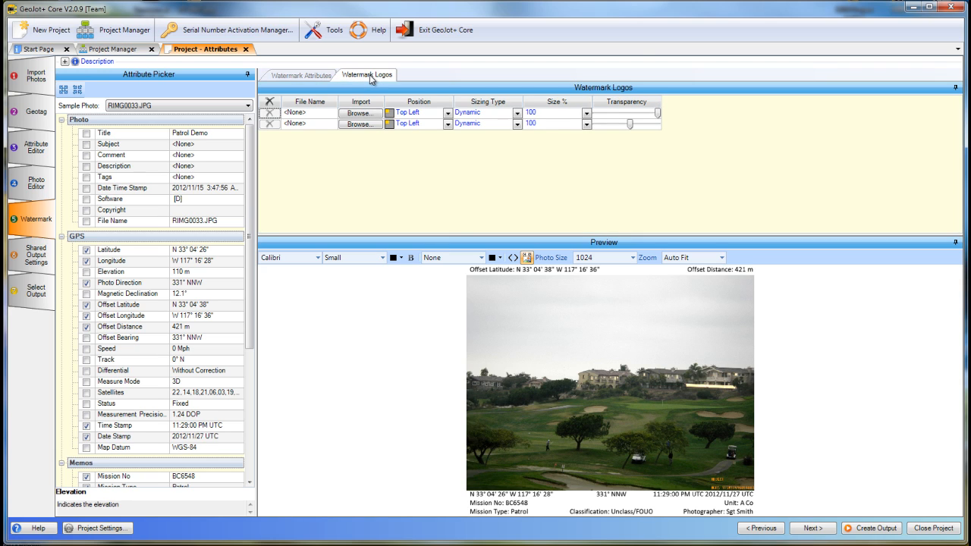
{"action": "left_click", "coordinate": [361, 117]}
{"action": "left_click", "coordinate": [173, 95]}
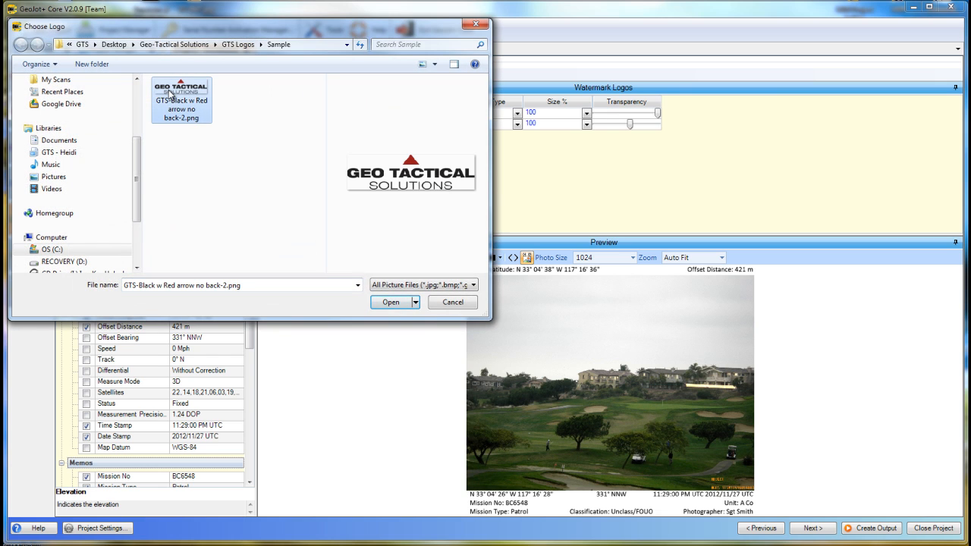
{"action": "left_click", "coordinate": [391, 303]}
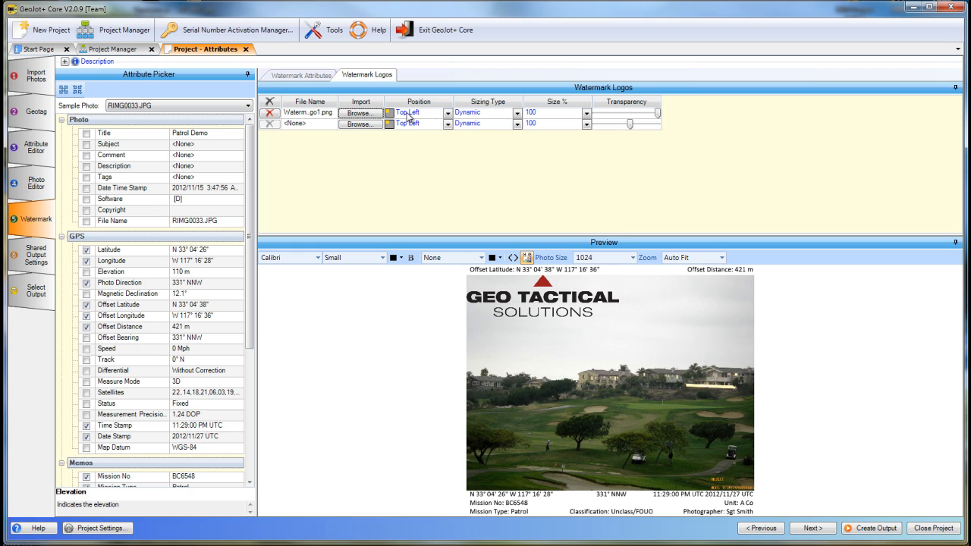
Try Actual sizing for the first logo, then size it as % of Photo at 25.
{"action": "left_click", "coordinate": [518, 113]}
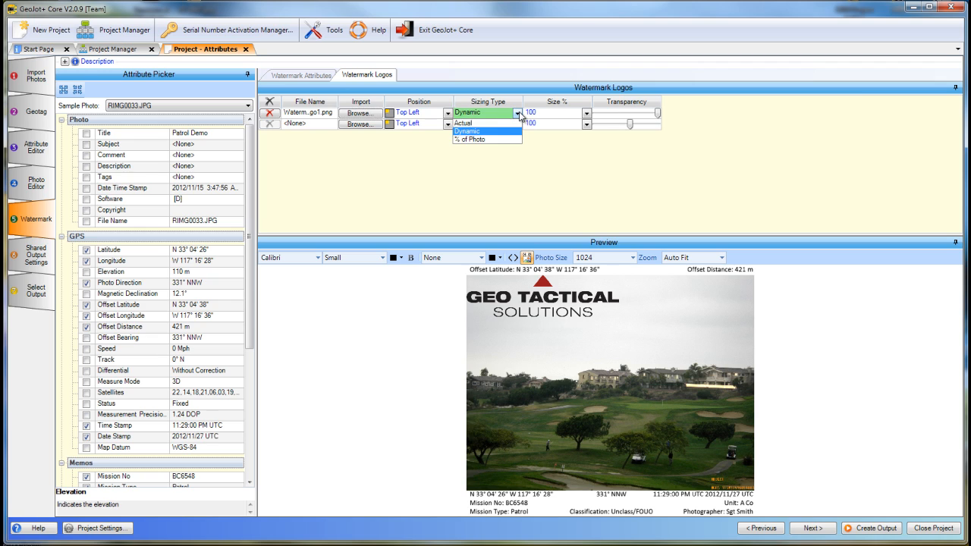
{"action": "left_click", "coordinate": [471, 124]}
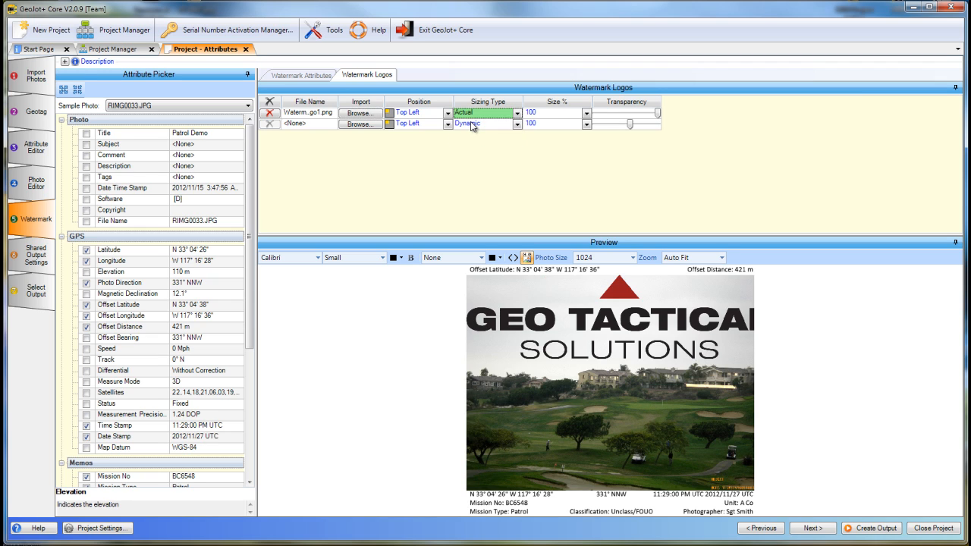
{"action": "left_click", "coordinate": [518, 113]}
{"action": "left_click", "coordinate": [485, 143]}
{"action": "left_click", "coordinate": [587, 114]}
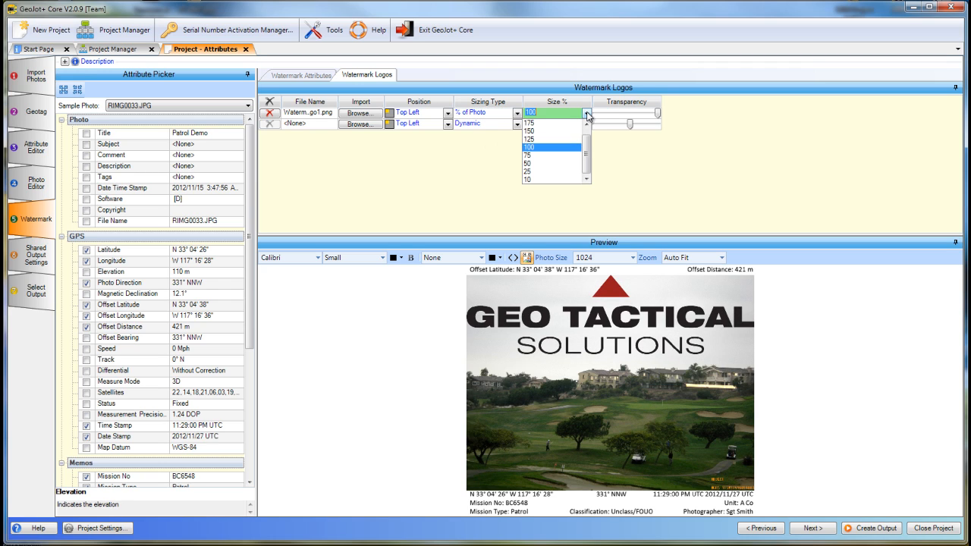
{"action": "left_click", "coordinate": [533, 172]}
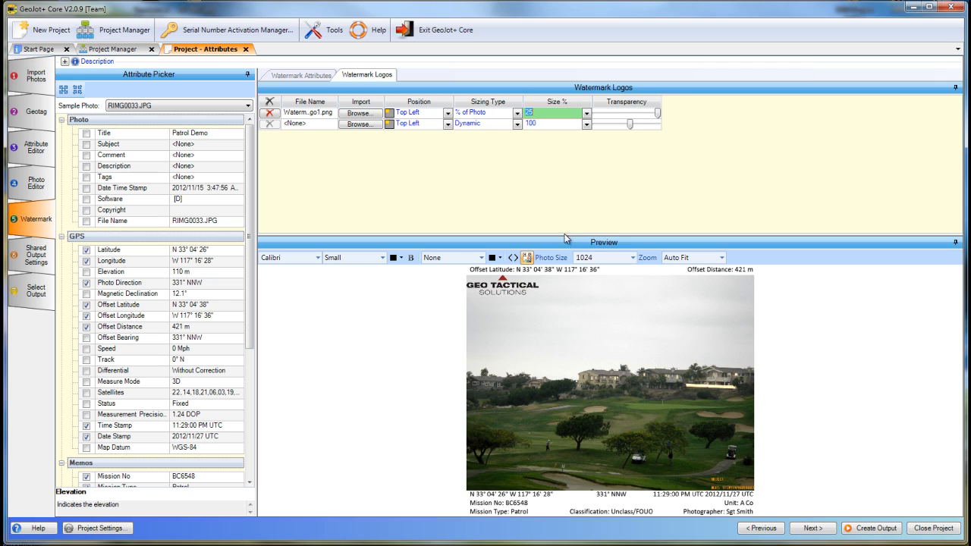
Try the first logo's transparency at its most faded and at an intermediate level, then restore full opacity.
{"action": "left_click", "coordinate": [657, 113]}
{"action": "left_click_drag", "start_coordinate": [657, 114], "coordinate": [595, 114]}
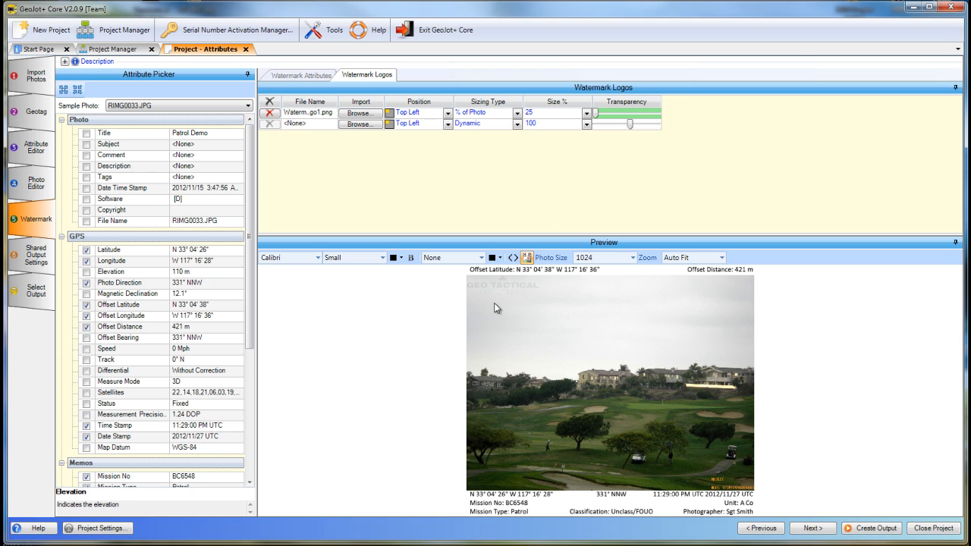
{"action": "left_click", "coordinate": [627, 118]}
{"action": "left_click", "coordinate": [627, 117]}
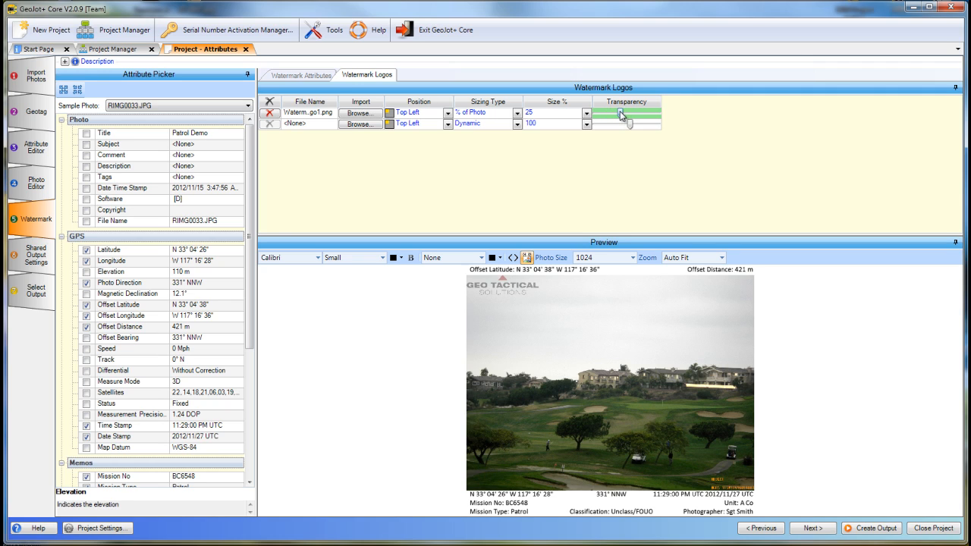
{"action": "left_click_drag", "start_coordinate": [621, 113], "coordinate": [669, 115]}
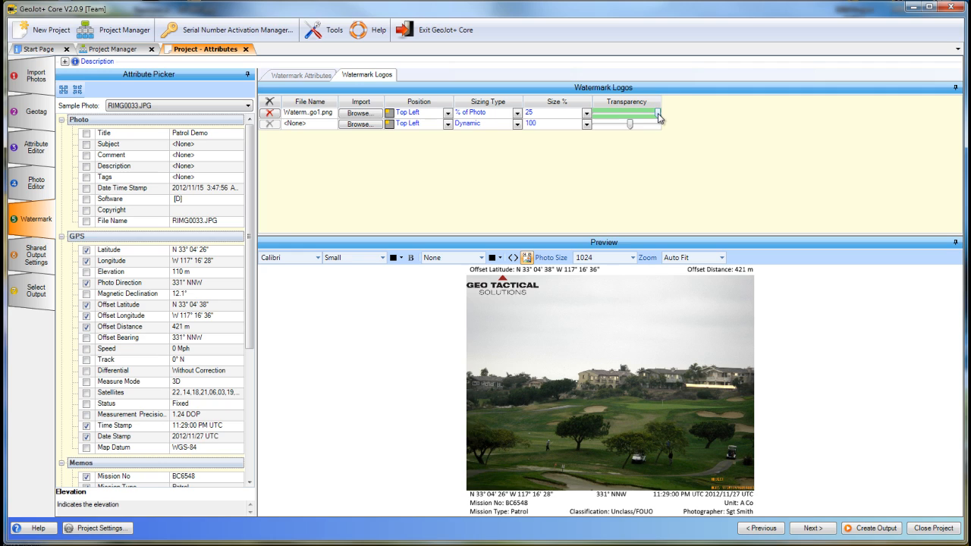
Adjust the first logo's transparency in stages and leave it semi-transparent, slightly past halfway toward fully opaque.
{"action": "left_click", "coordinate": [627, 114]}
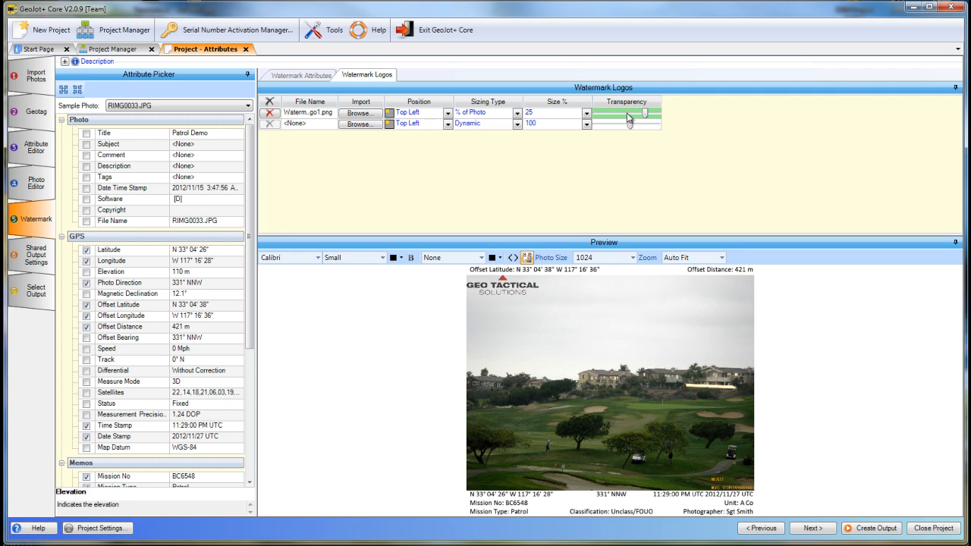
{"action": "left_click", "coordinate": [626, 114]}
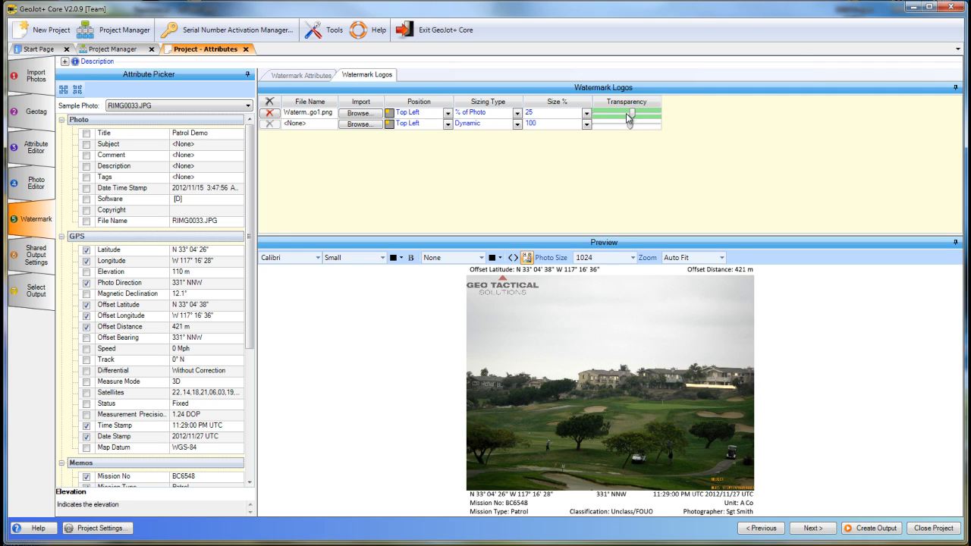
{"action": "left_click", "coordinate": [628, 115]}
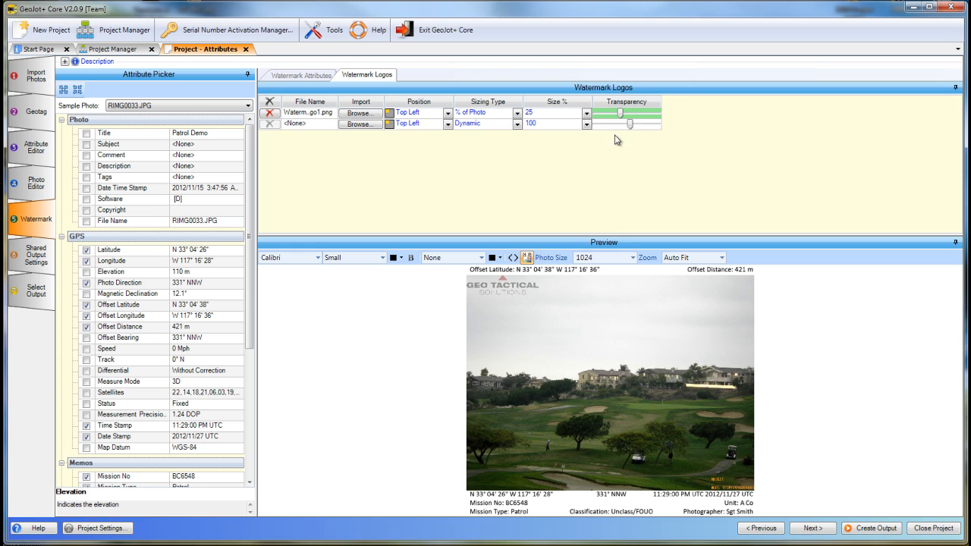
{"action": "left_click", "coordinate": [636, 114]}
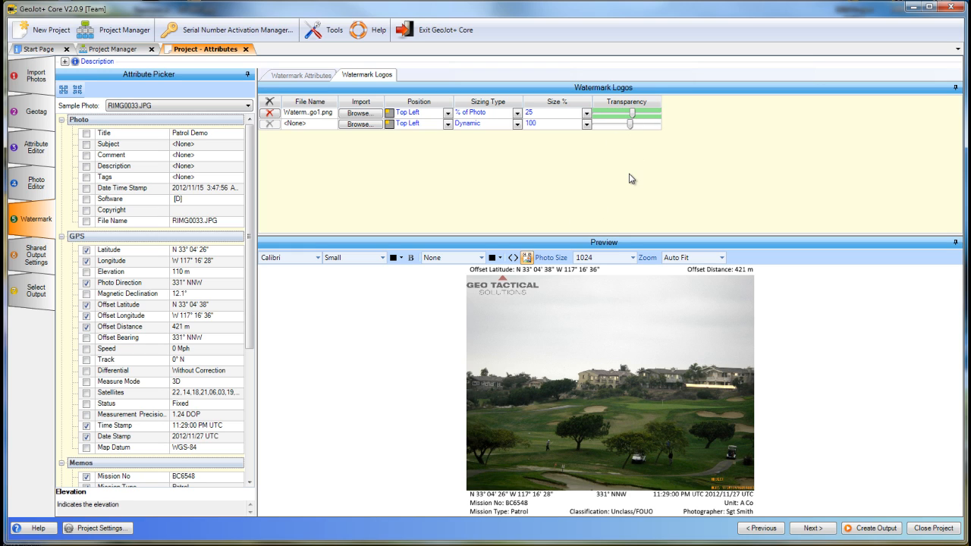
Delete the imported first watermark logo from the project.
{"action": "left_click", "coordinate": [273, 115]}
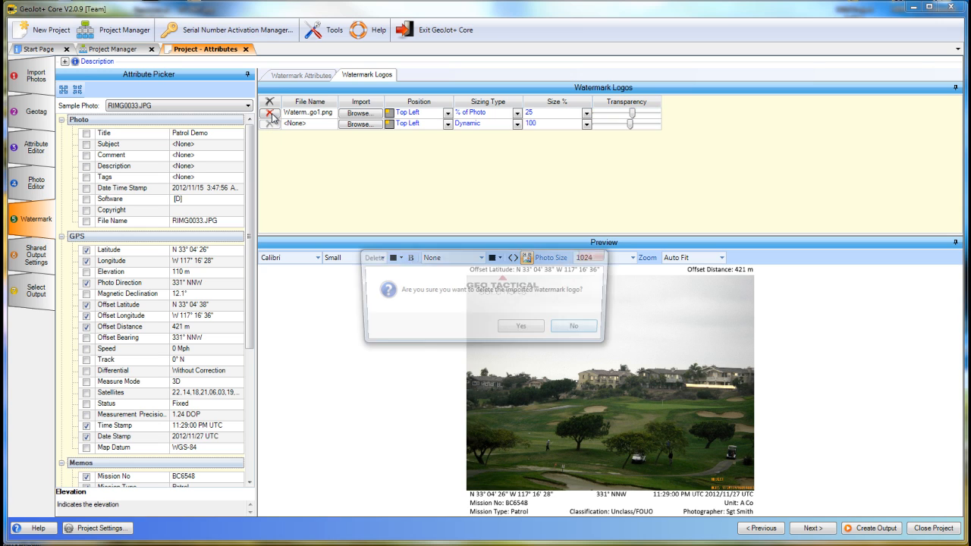
{"action": "left_click", "coordinate": [525, 330]}
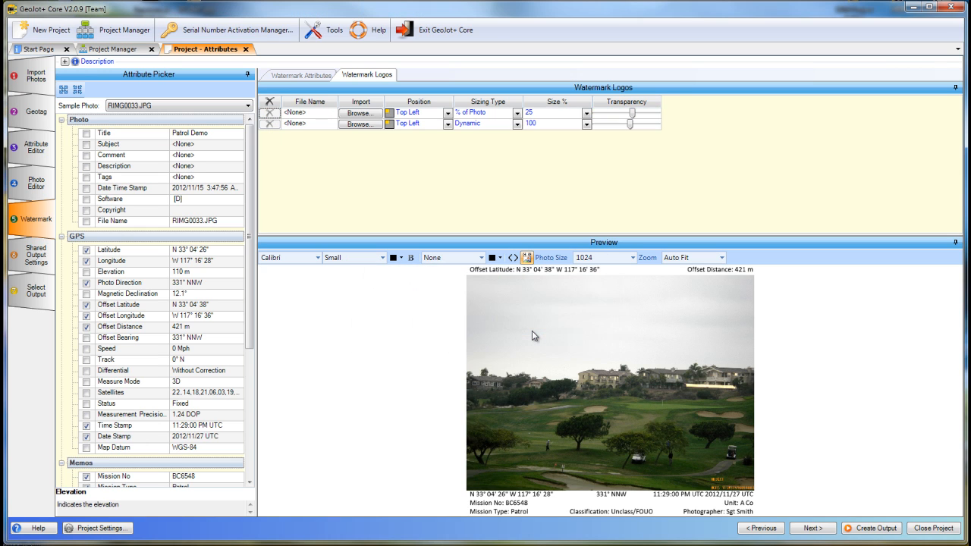